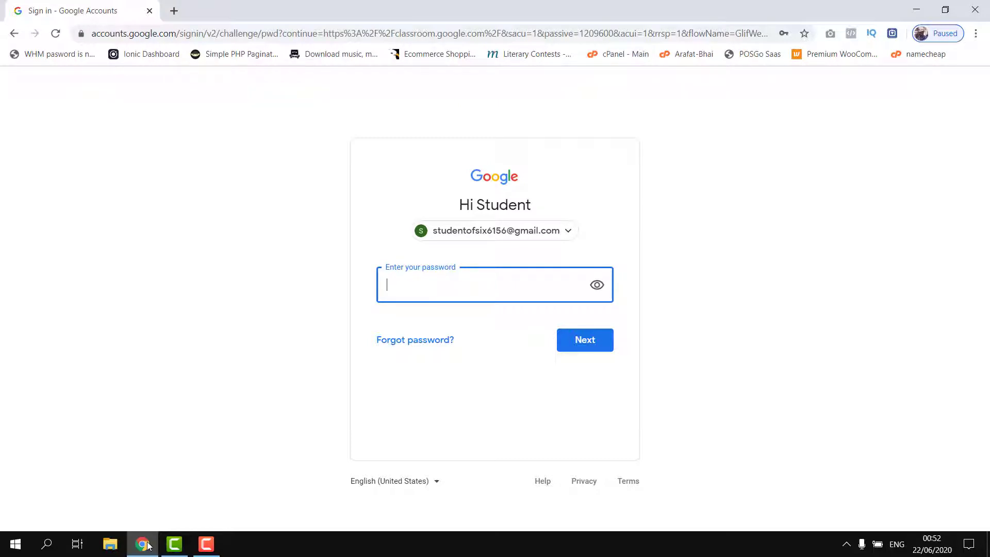
# Sign in to Google Classroom with the student account's password and decline saving it in the browser
pyautogui.write('•••••••••')
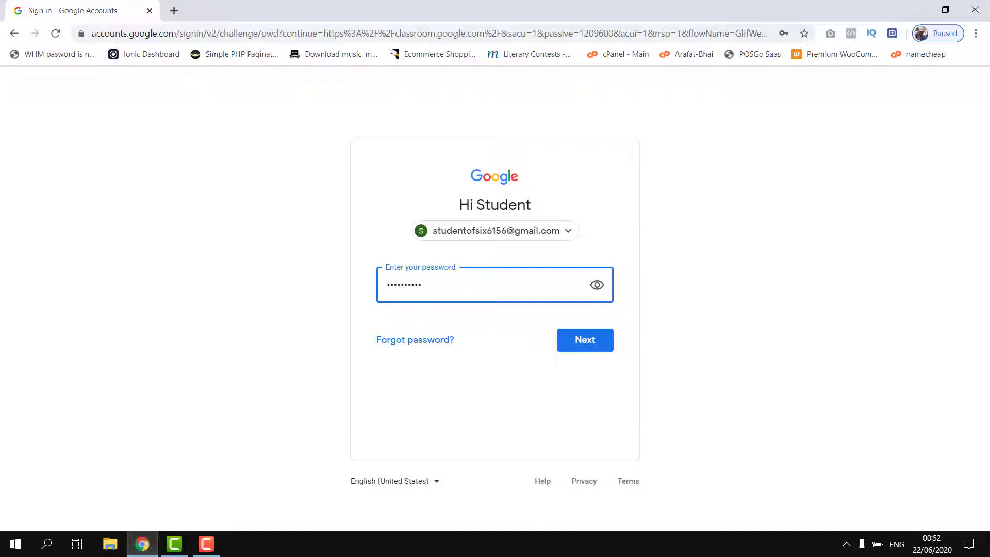
pyautogui.click(607, 349)
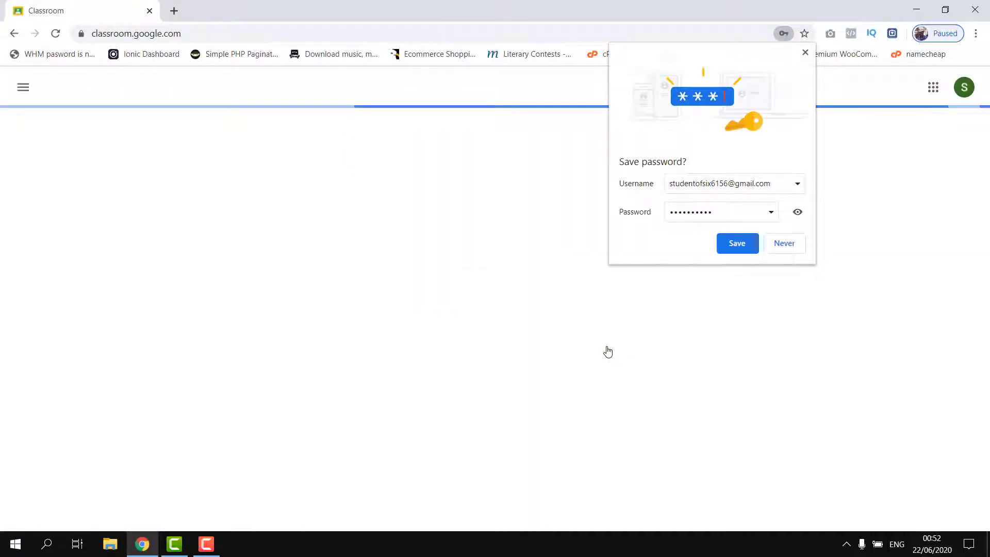
pyautogui.click(782, 243)
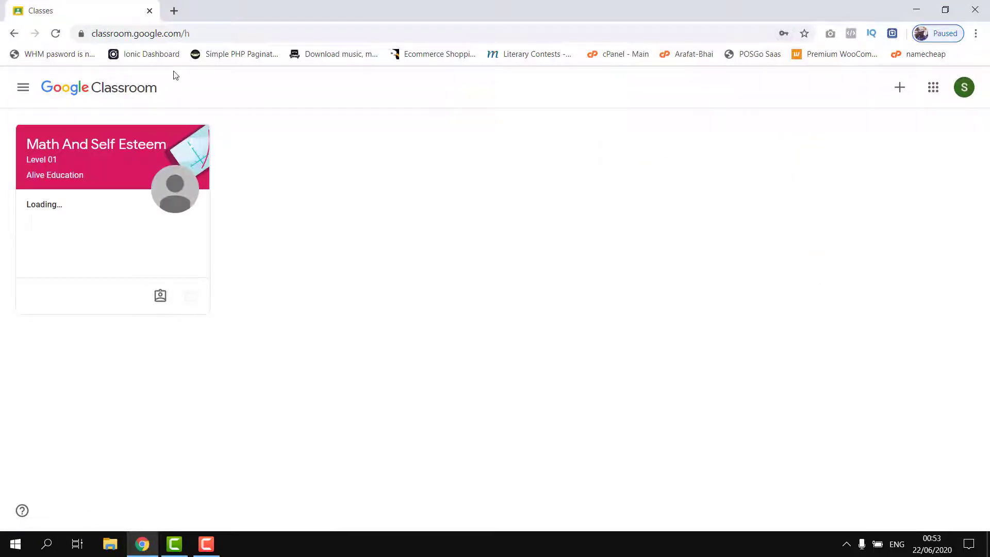
# Open gmail.com in a new browser tab and retry loading the student's inbox
pyautogui.click(173, 11)
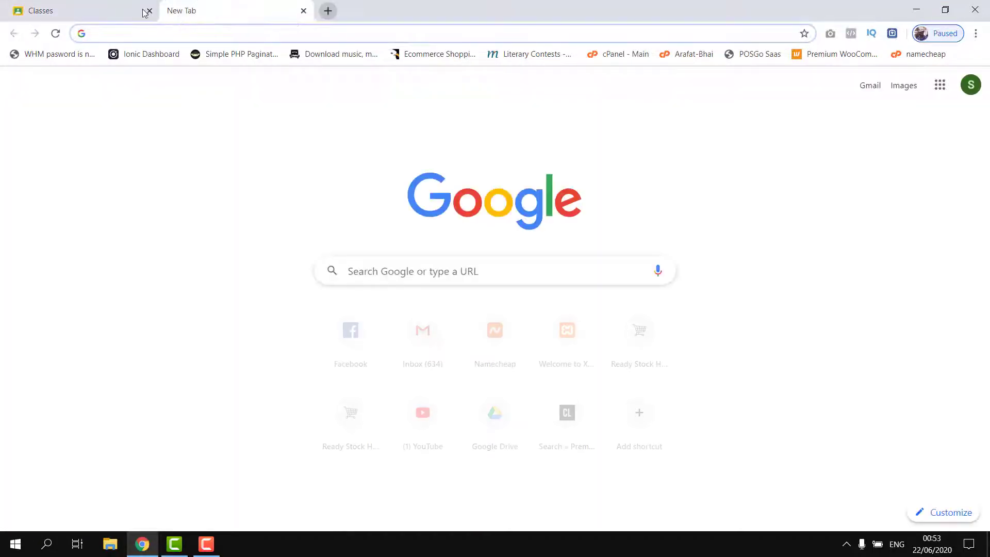
pyautogui.click(138, 11)
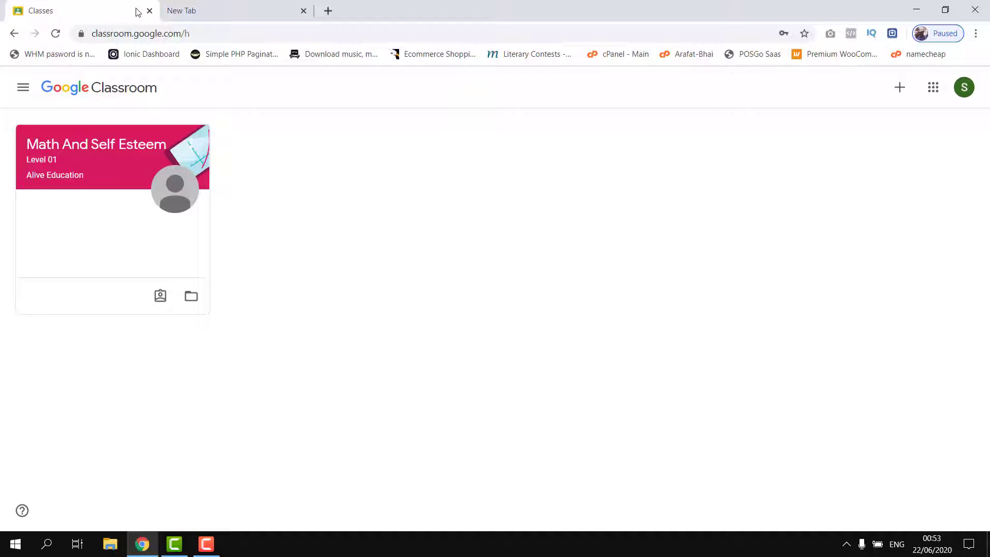
pyautogui.click(235, 5)
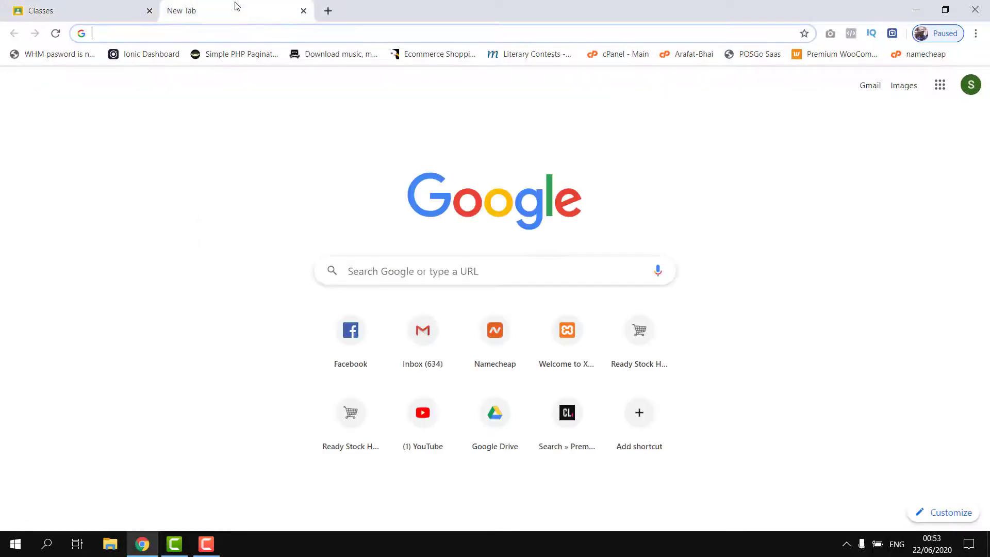
pyautogui.write('gmail.com')
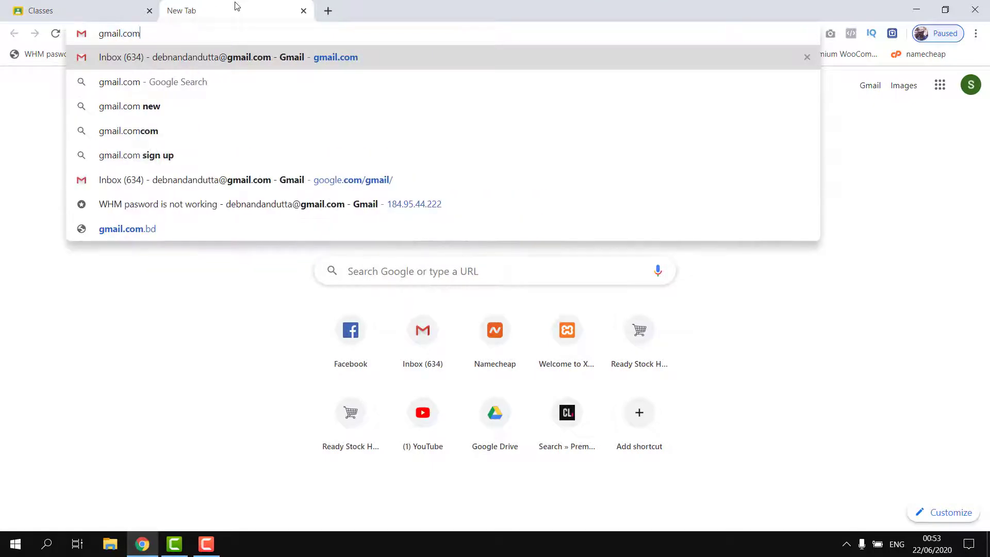
pyautogui.press('Return')
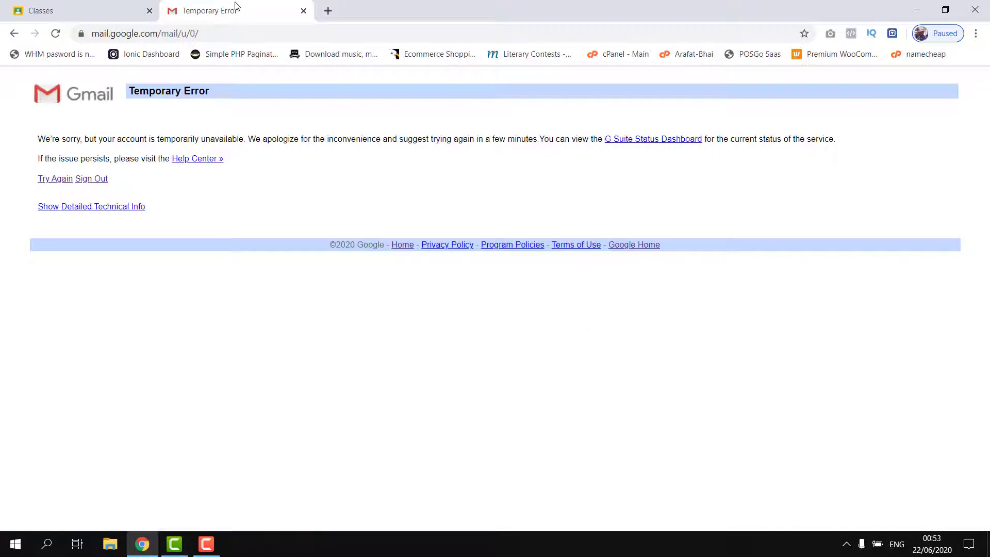
pyautogui.click(60, 181)
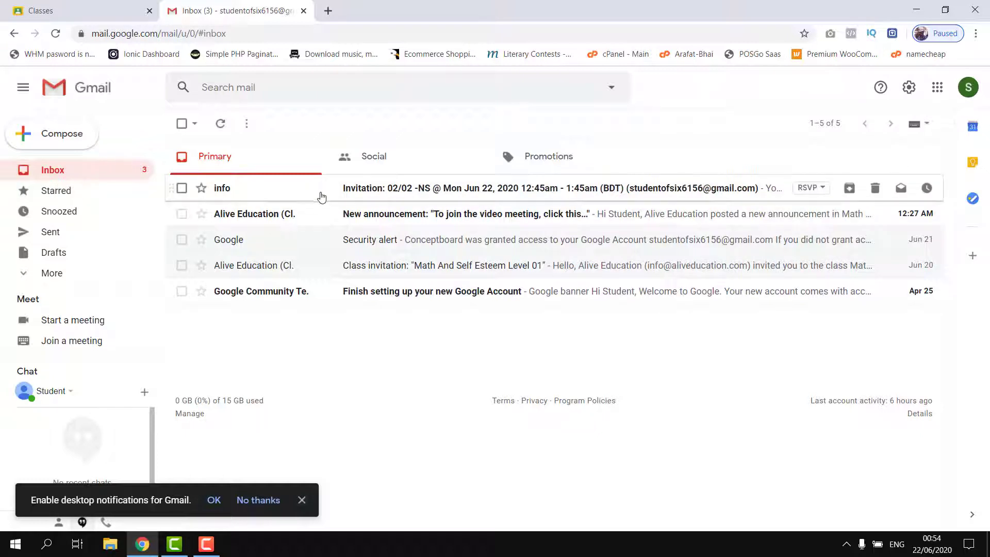
# Go to the Math And Self Esteem class in Classroom and view the video meeting announcement in its stream
pyautogui.click(51, 7)
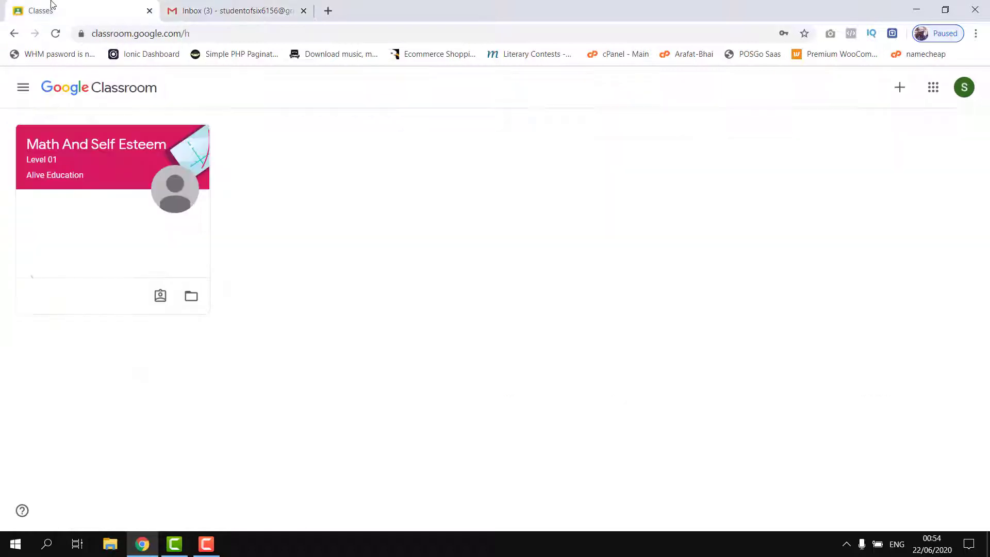
pyautogui.click(57, 164)
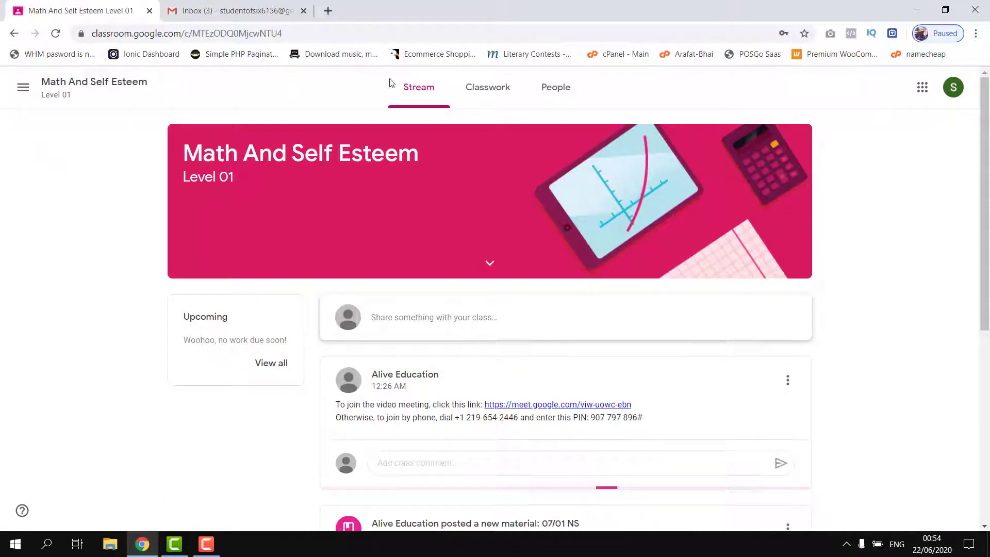
pyautogui.moveTo(987, 118); pyautogui.dragTo(987, 194)
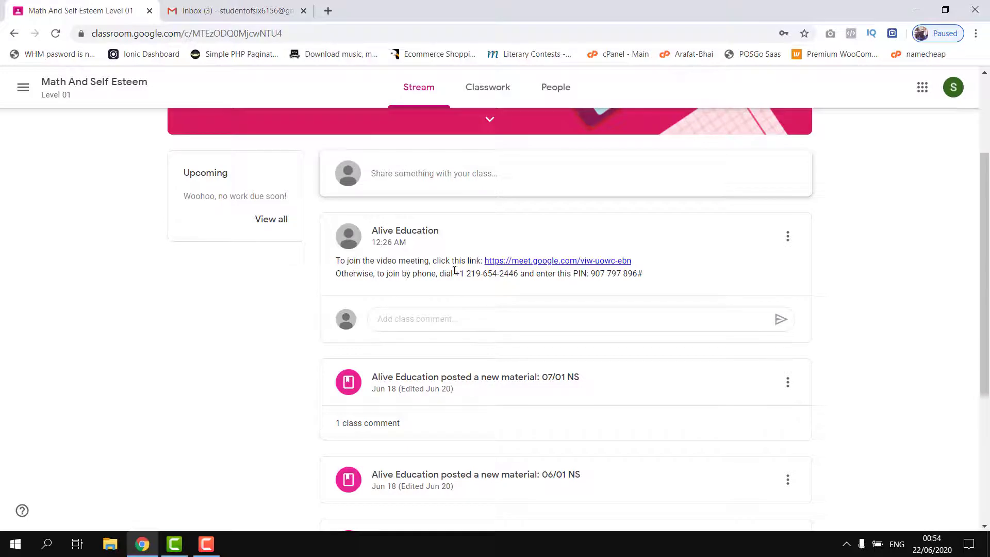
# Read the Alive Education new announcement email in Gmail and compare it with the class stream post
pyautogui.click(242, 11)
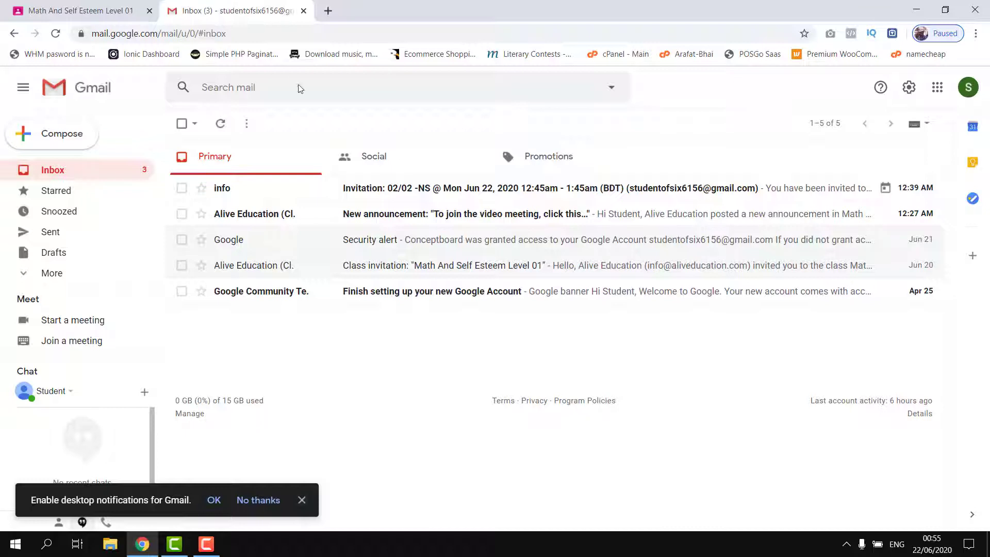
pyautogui.click(383, 226)
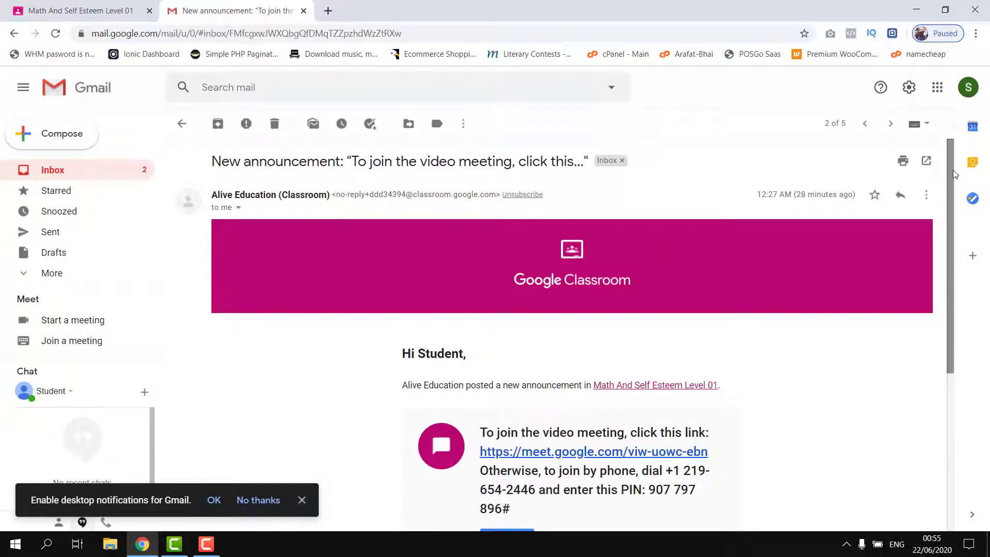
pyautogui.scroll(-3, 361, 232)
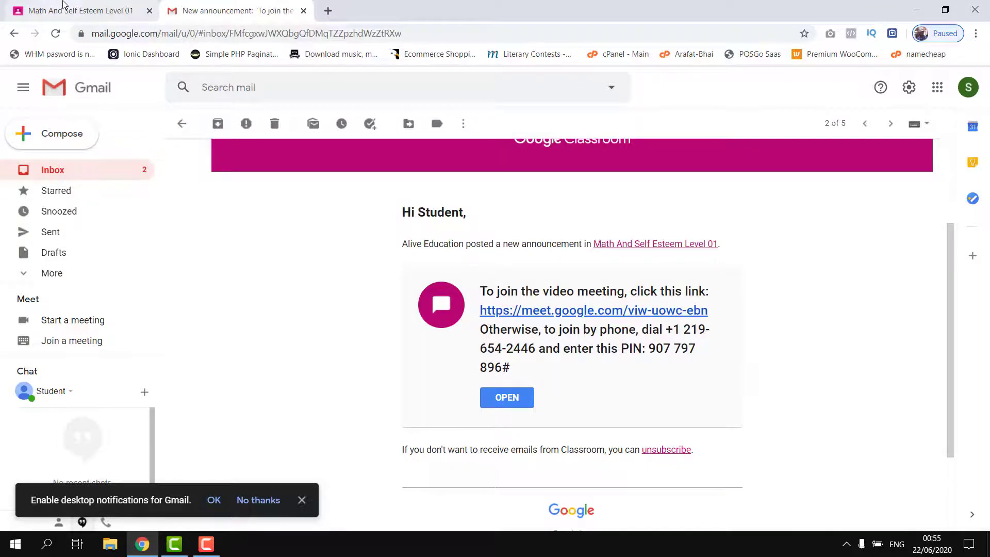
pyautogui.click(63, 5)
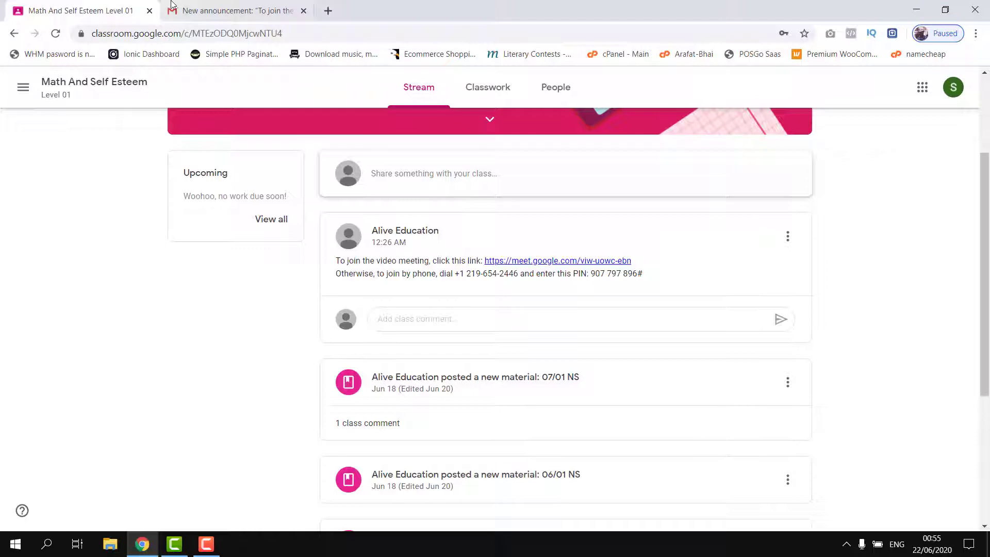
# Return to the Gmail inbox and review the event details in the 02/02 -NS invitation email
pyautogui.click(196, 7)
pyautogui.click(189, 127)
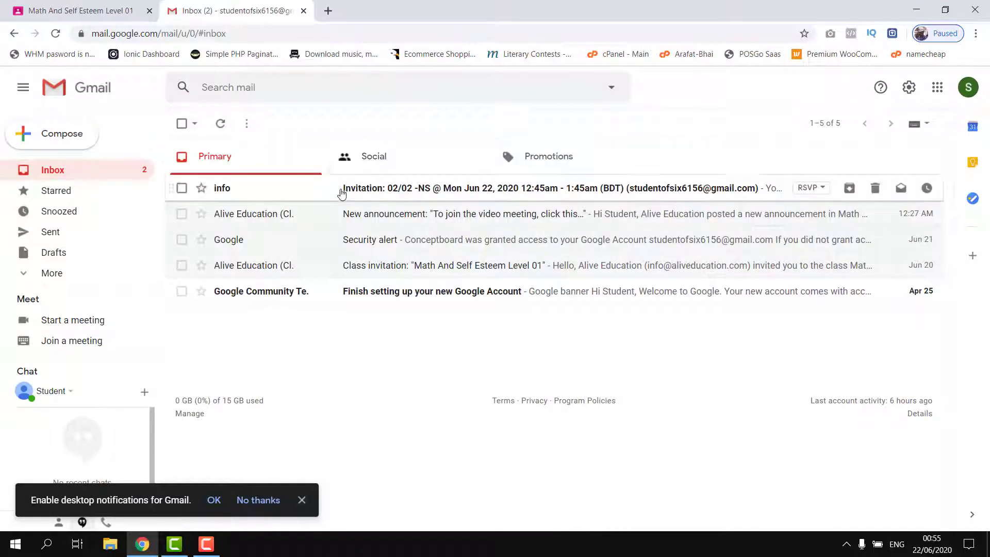
pyautogui.click(346, 197)
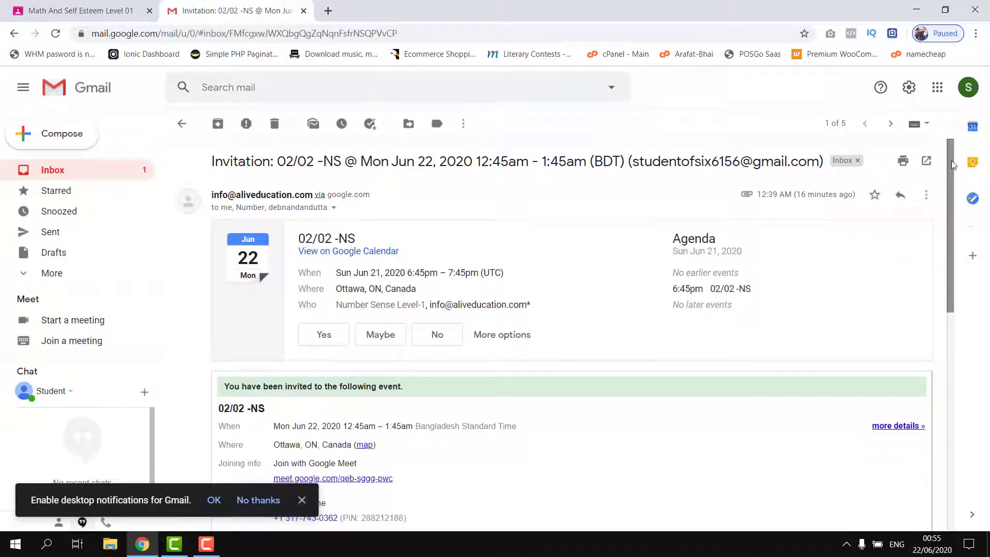
pyautogui.scroll(-1, 950, 180)
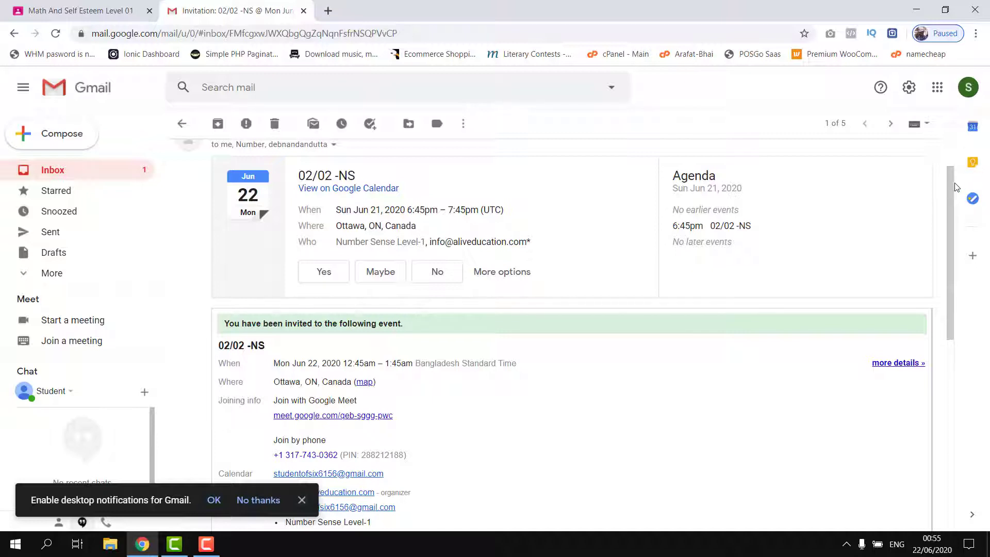
pyautogui.moveTo(948, 217); pyautogui.dragTo(961, 284)
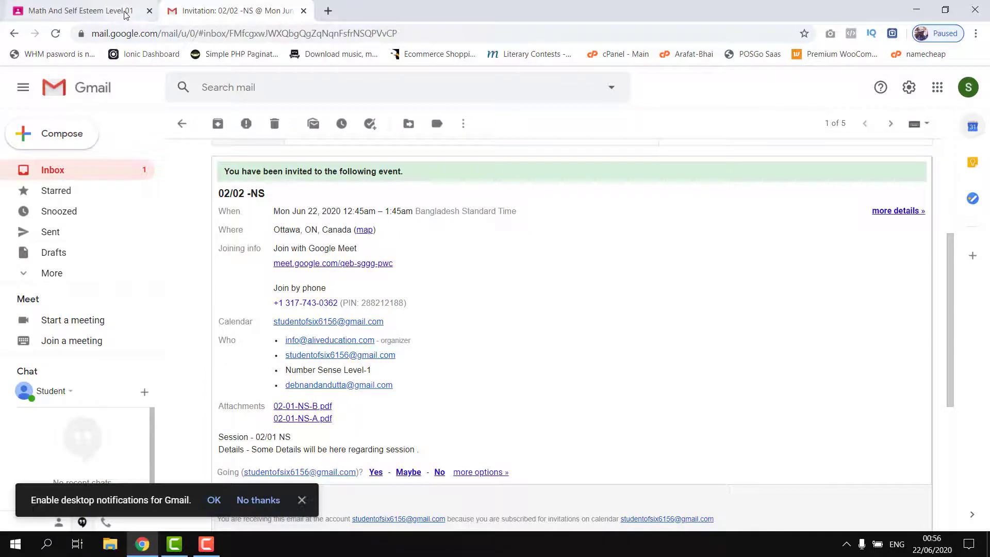
# Check the class stream's meeting link, and join the 02/02 -NS meeting through the invitation email's Google Meet link
pyautogui.click(109, 7)
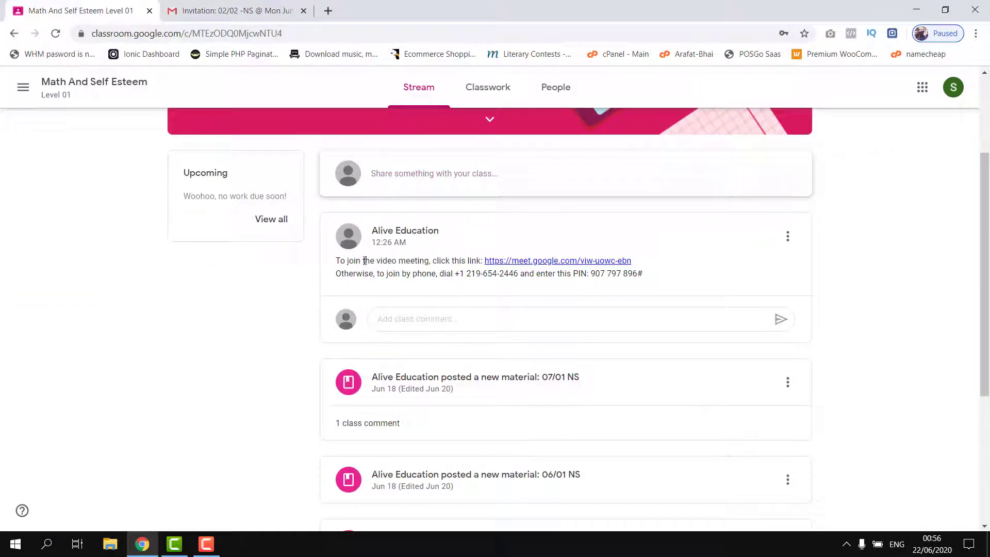
pyautogui.click(252, 6)
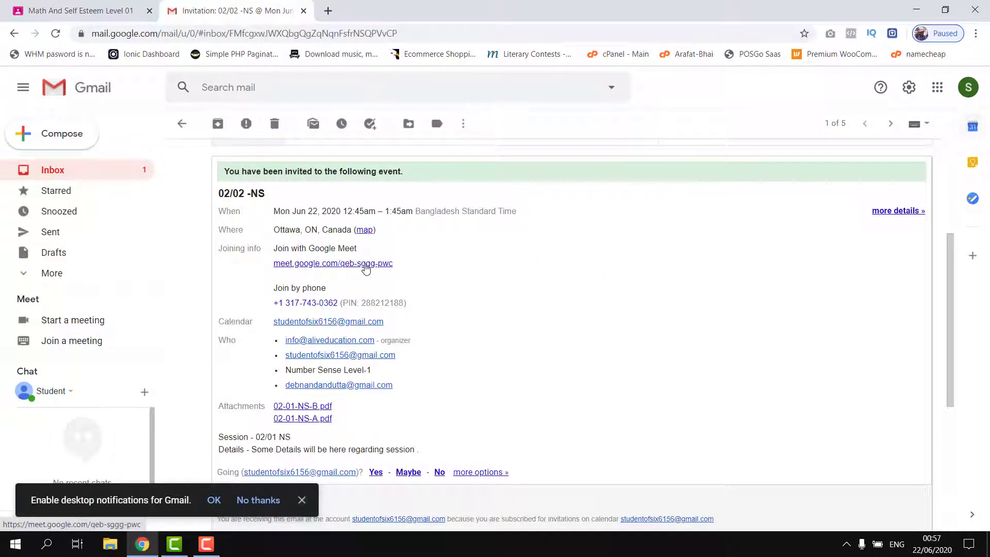
pyautogui.click(366, 268)
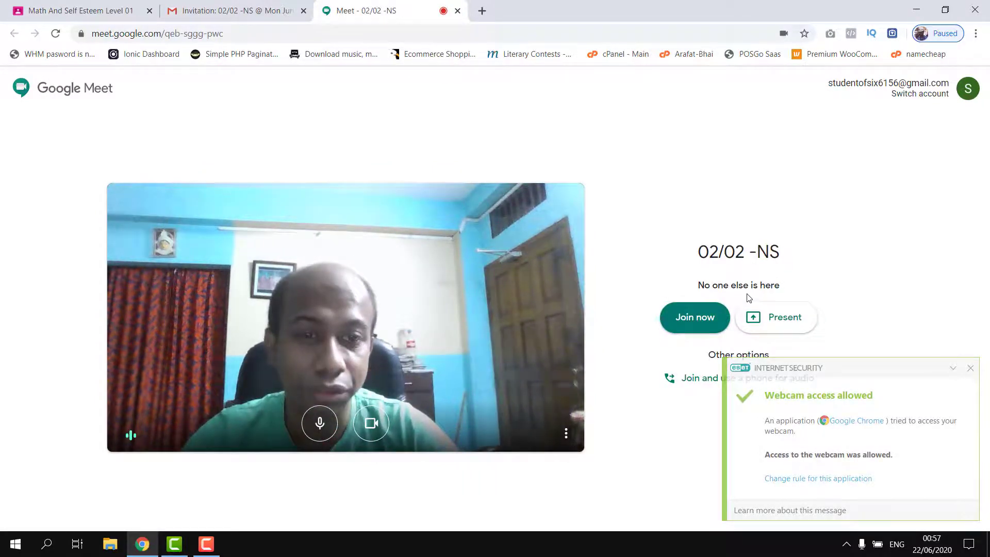
pyautogui.click(710, 318)
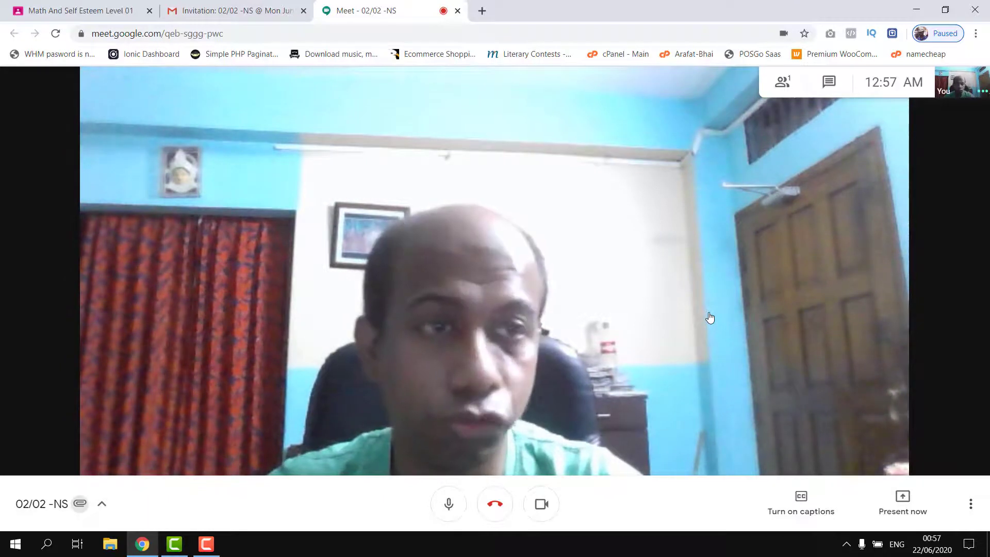
# Show the meeting's details and attachments, and open the attached file 02-01-NS-B.pdf
pyautogui.click(103, 507)
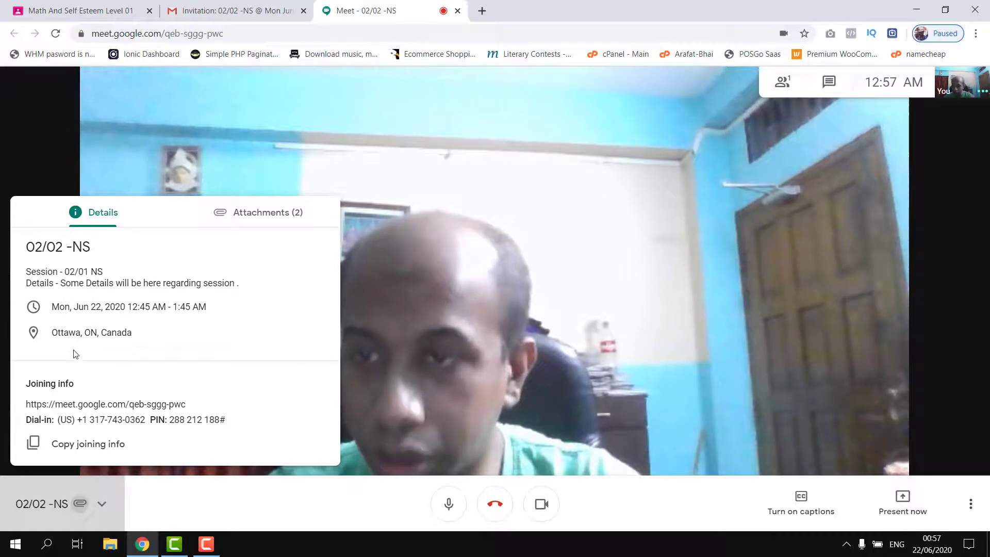
pyautogui.click(226, 219)
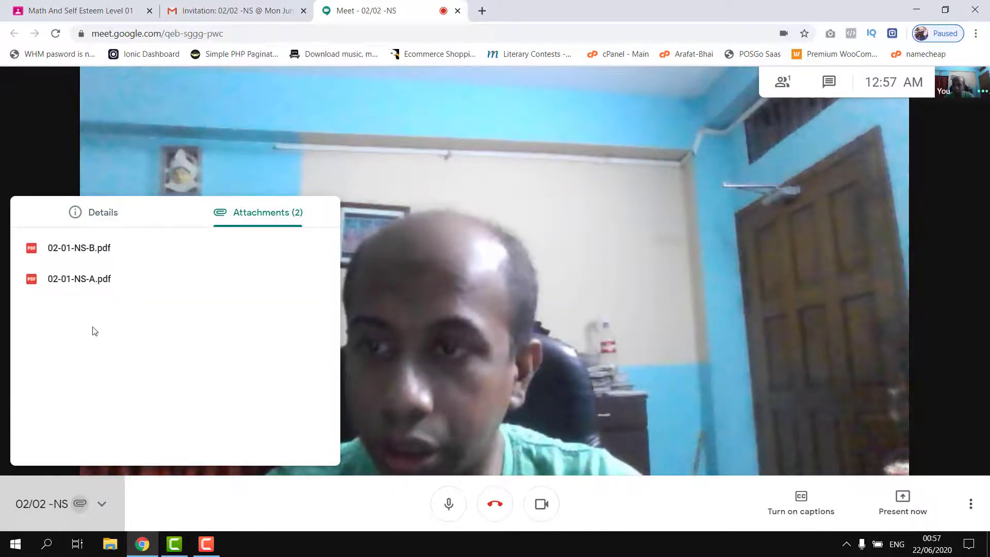
pyautogui.click(100, 250)
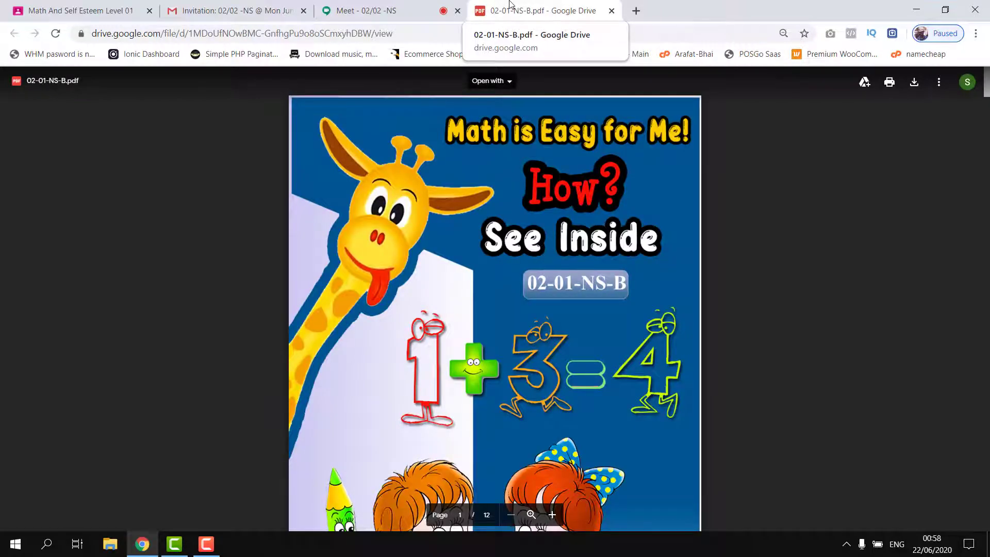
# Check which apps can open the PDF, and go back to the meeting and close its attachment list
pyautogui.click(508, 81)
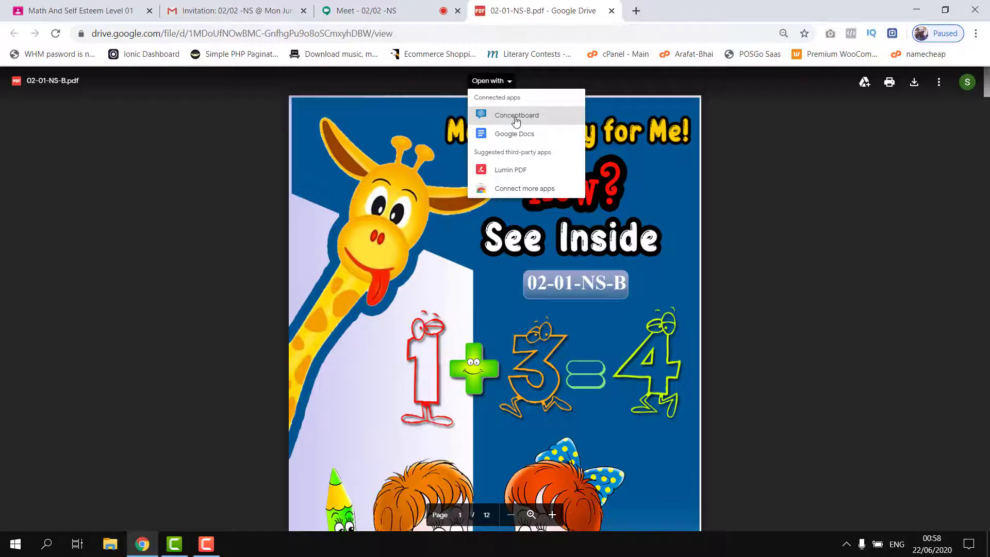
pyautogui.click(426, 5)
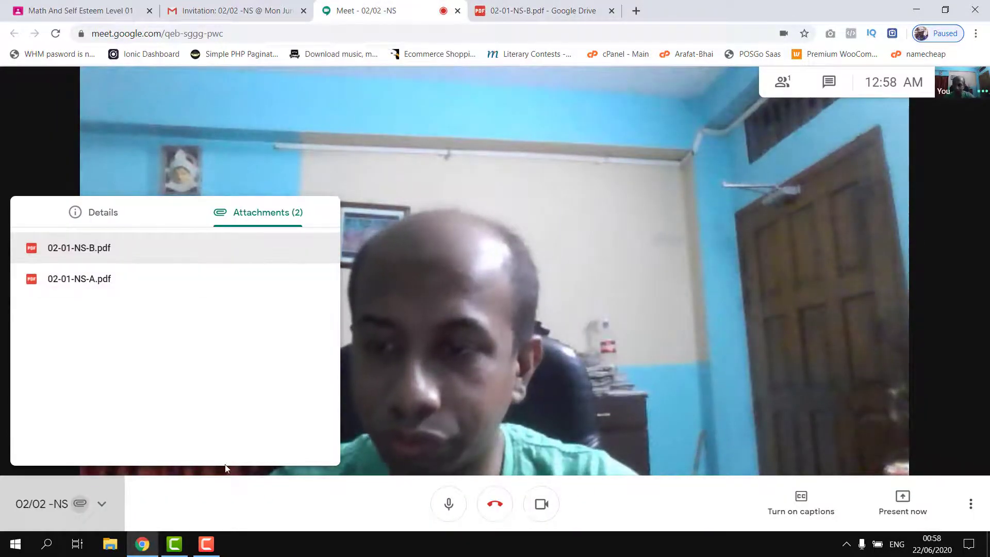
pyautogui.click(101, 505)
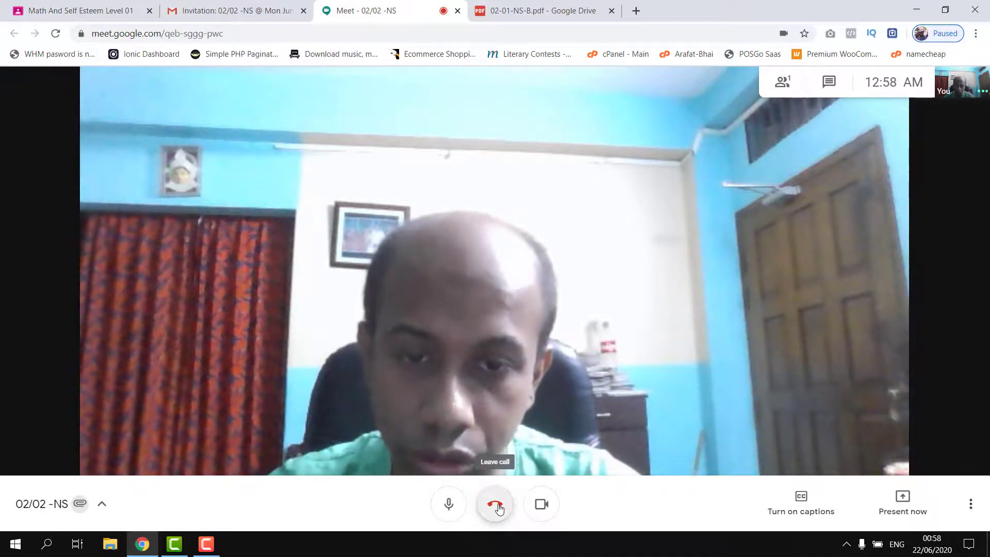
# Turn the meeting's live captions on to test speech transcription, and turn them off again
pyautogui.click(542, 504)
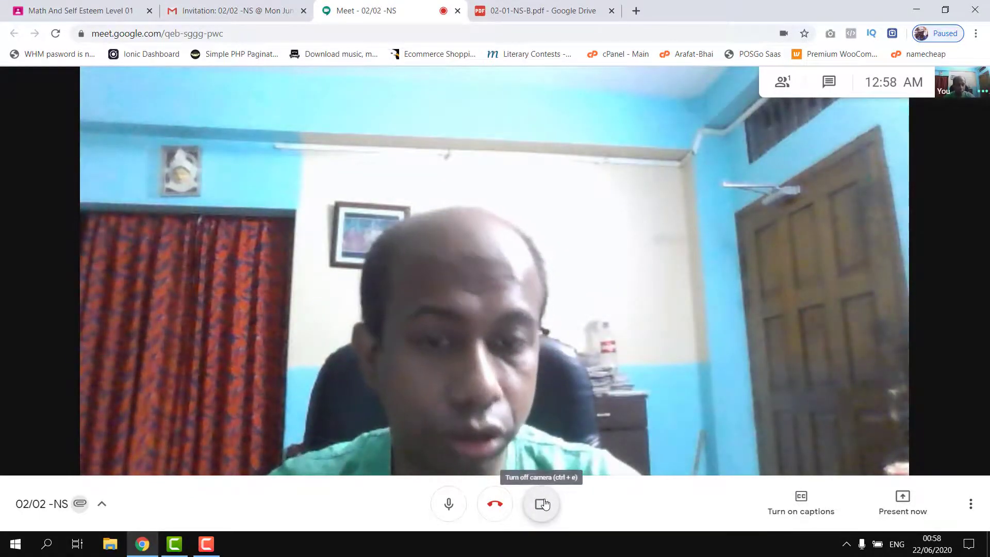
pyautogui.click(802, 501)
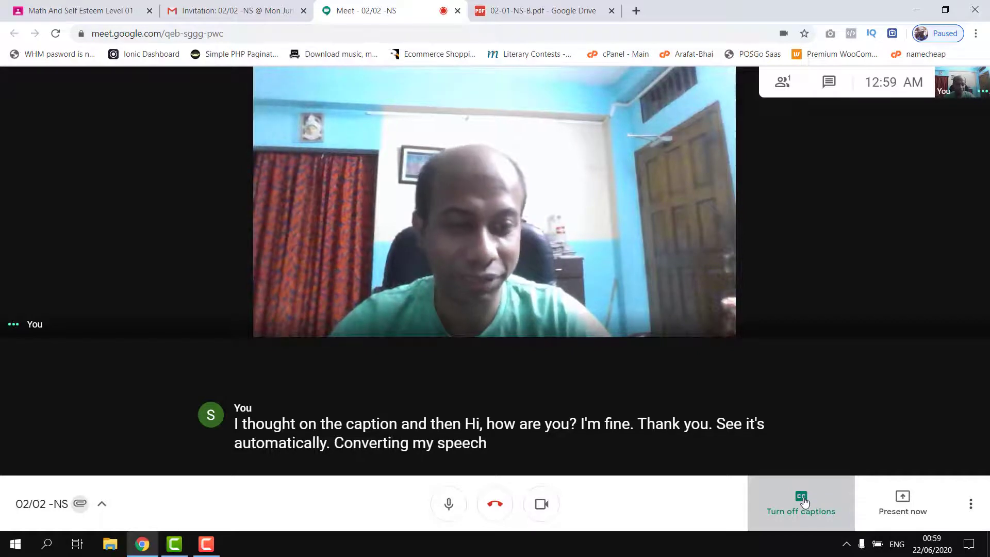
pyautogui.click(804, 502)
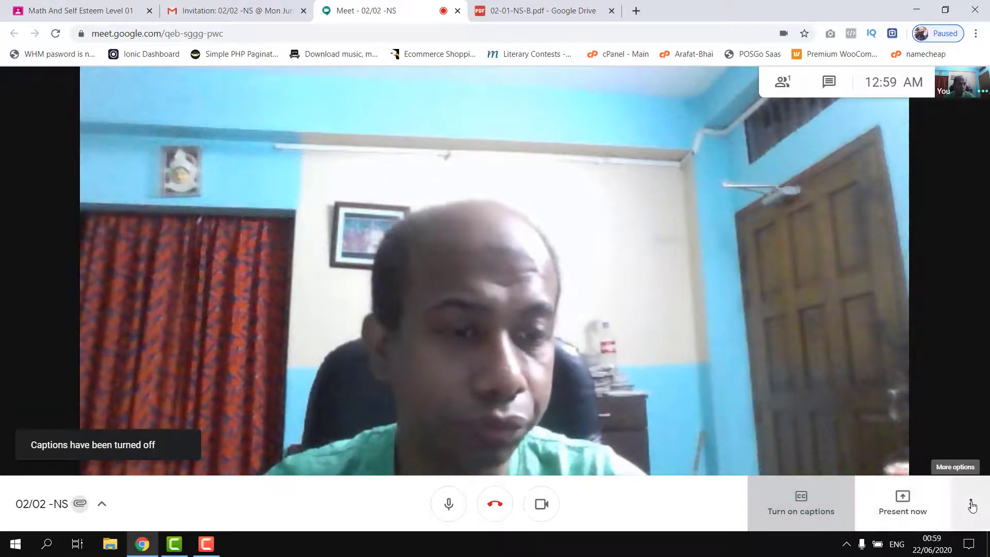
# Check the layouts available for the meeting view without changing the current one, and look over the remaining meeting options
pyautogui.click(971, 504)
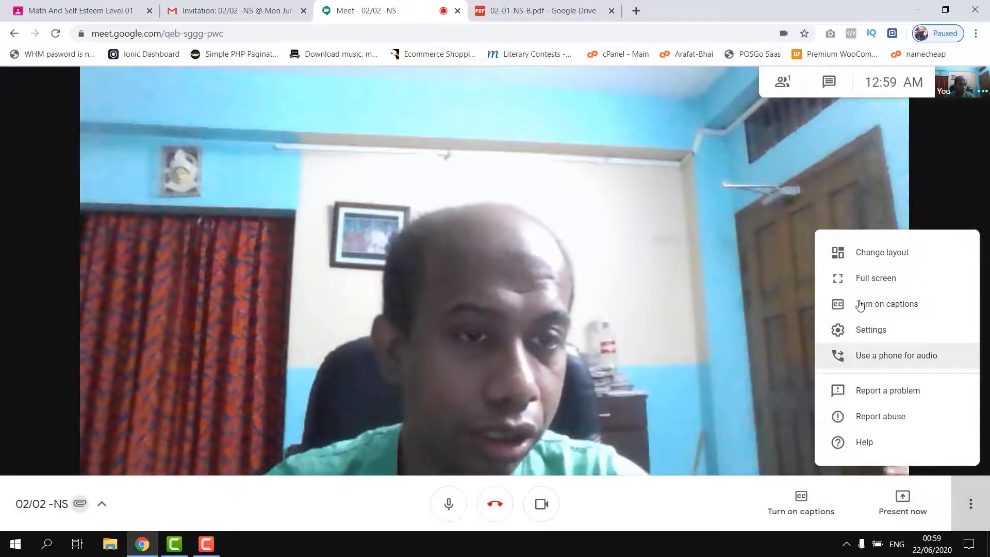
pyautogui.click(872, 260)
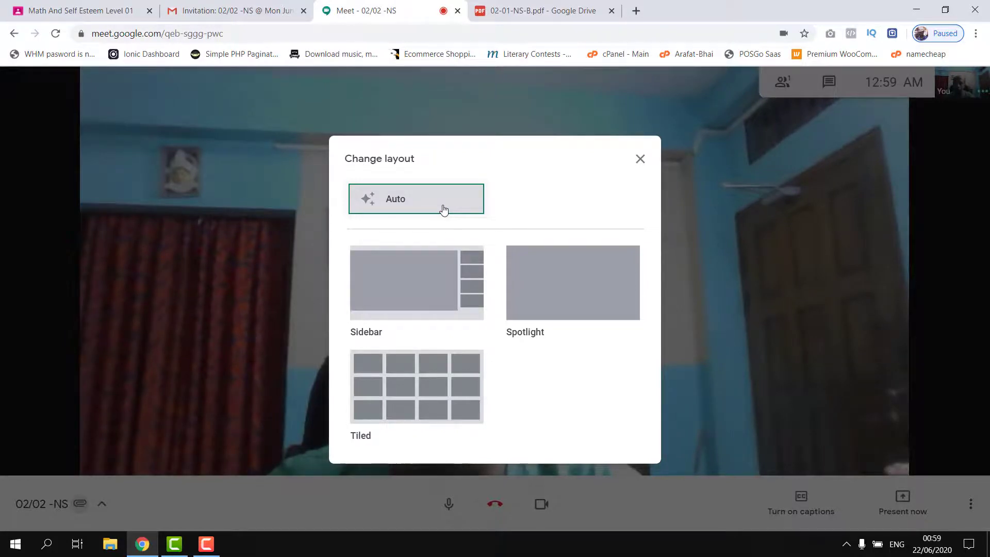
pyautogui.click(638, 162)
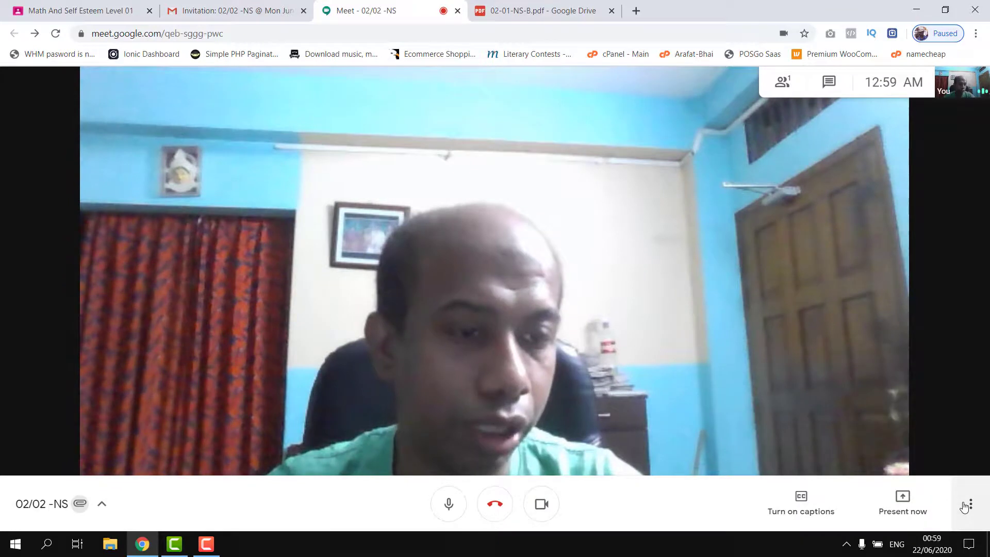
pyautogui.click(965, 508)
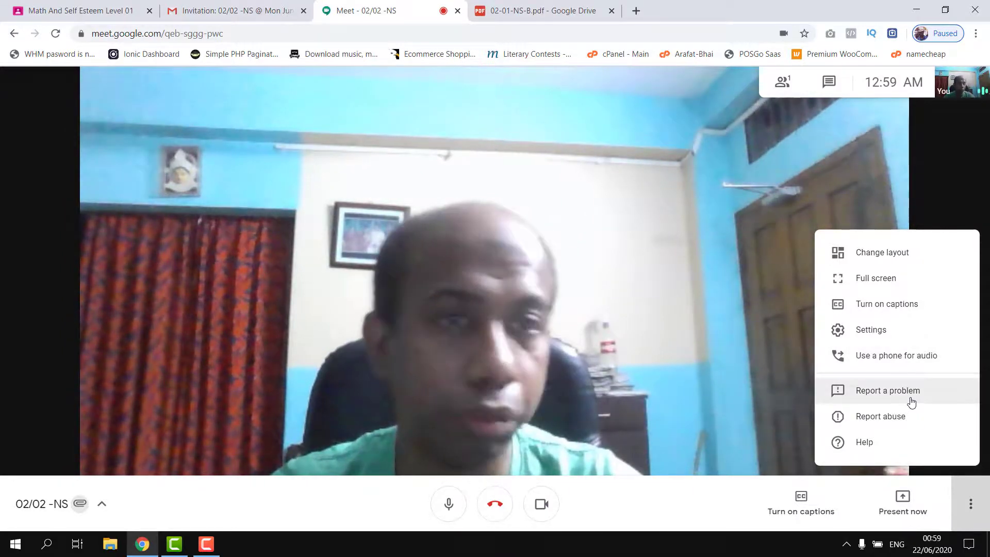
pyautogui.click(979, 492)
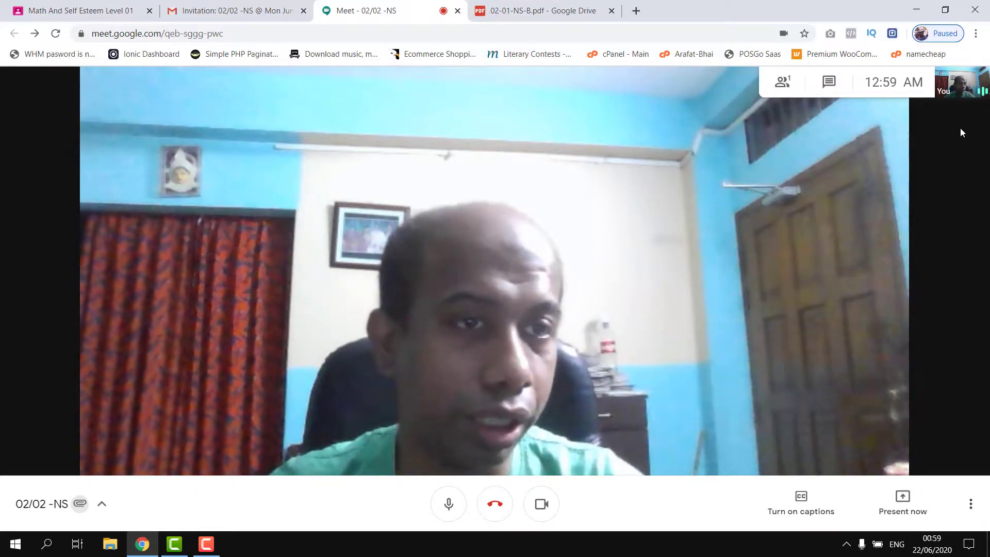
# Check the meeting's chat and participant list, and leave the 02/02 -NS meeting
pyautogui.click(829, 82)
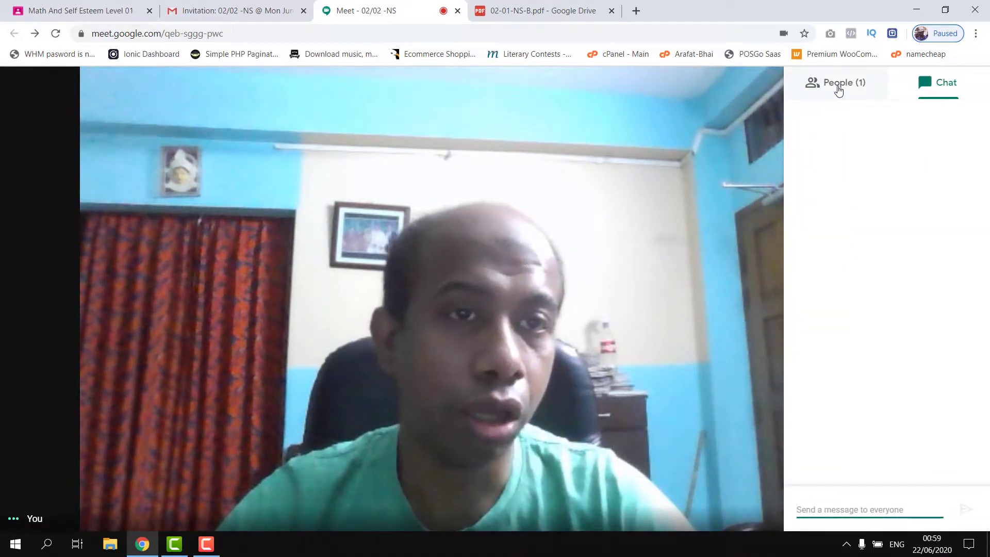
pyautogui.click(838, 88)
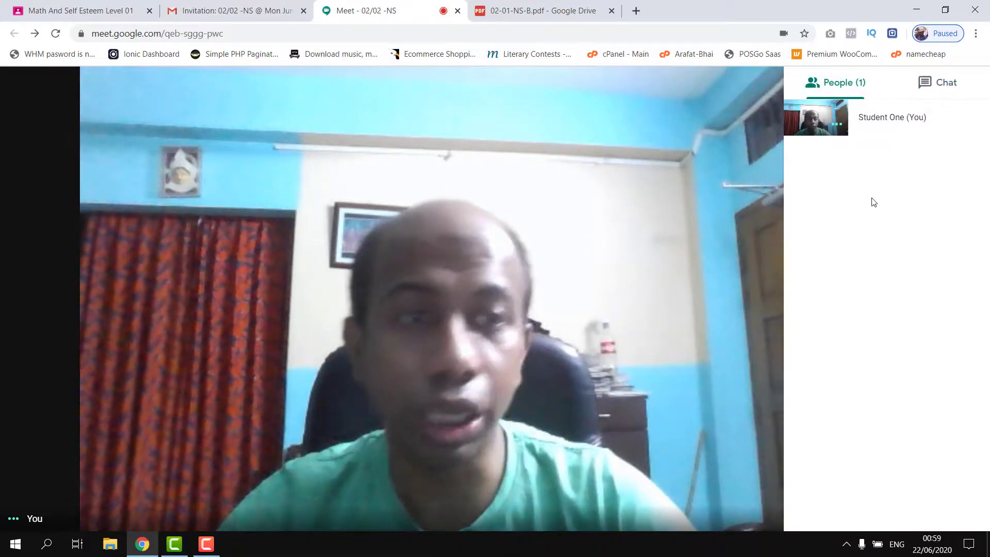
pyautogui.click(682, 169)
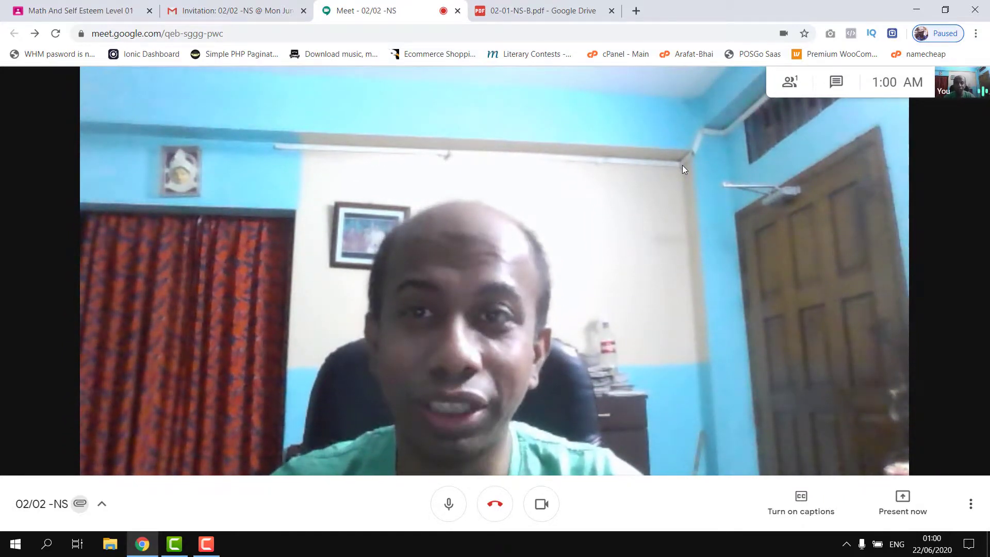
pyautogui.click(494, 506)
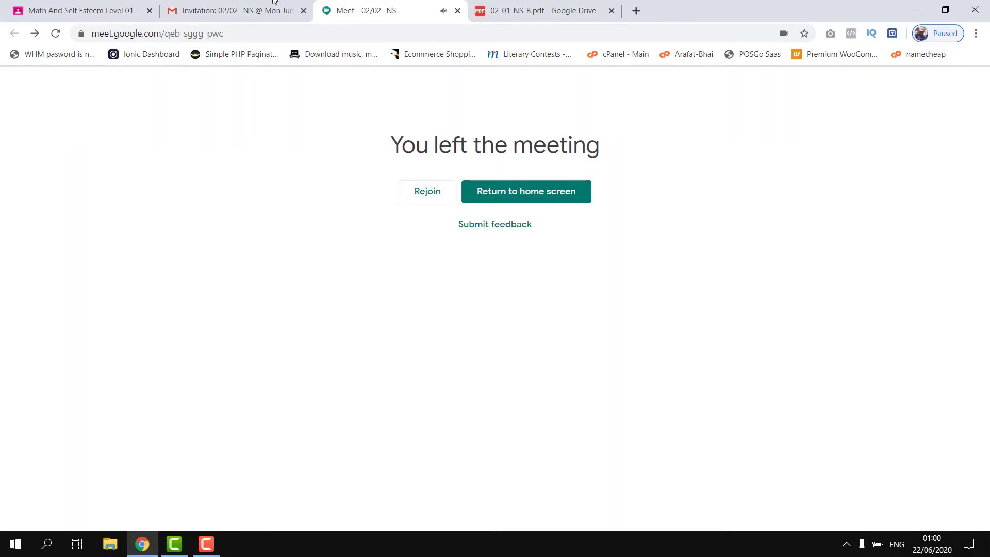